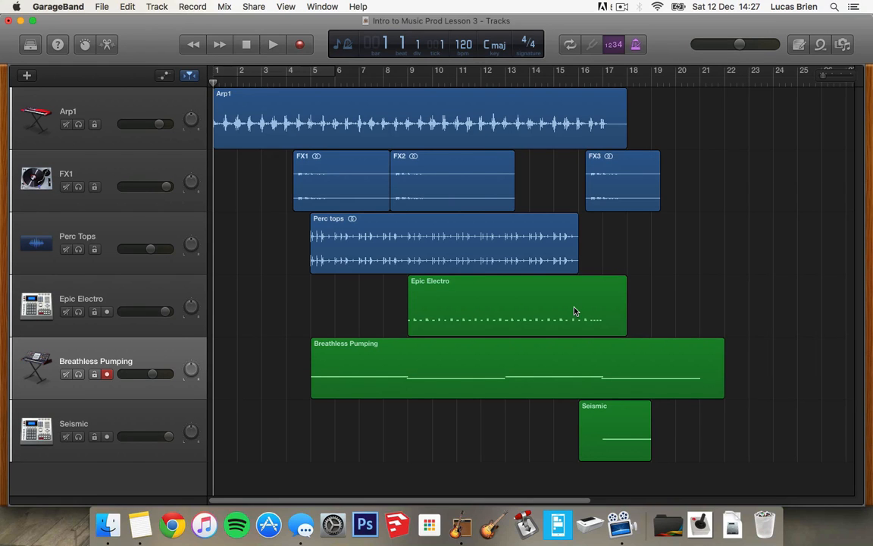
- Play the whole arrangement through to its end and return the playhead to the beginning
key(space)
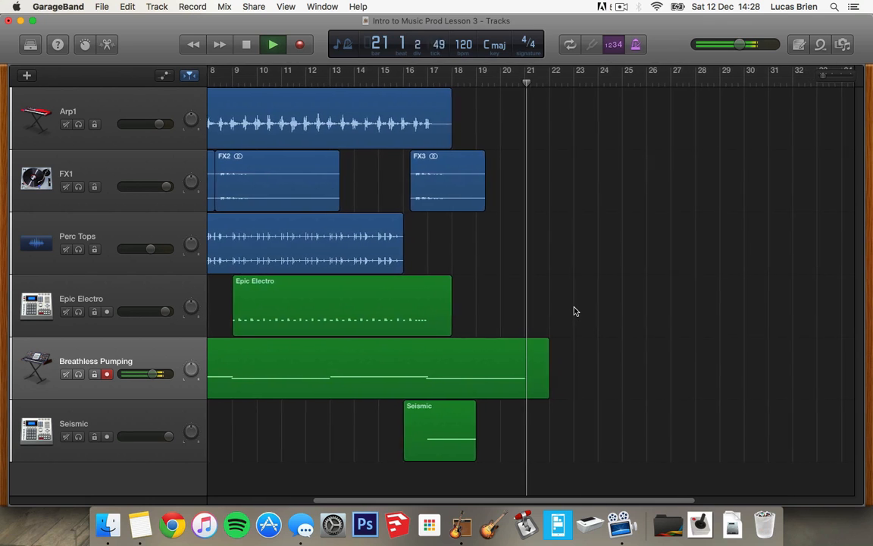
click(247, 44)
click(248, 45)
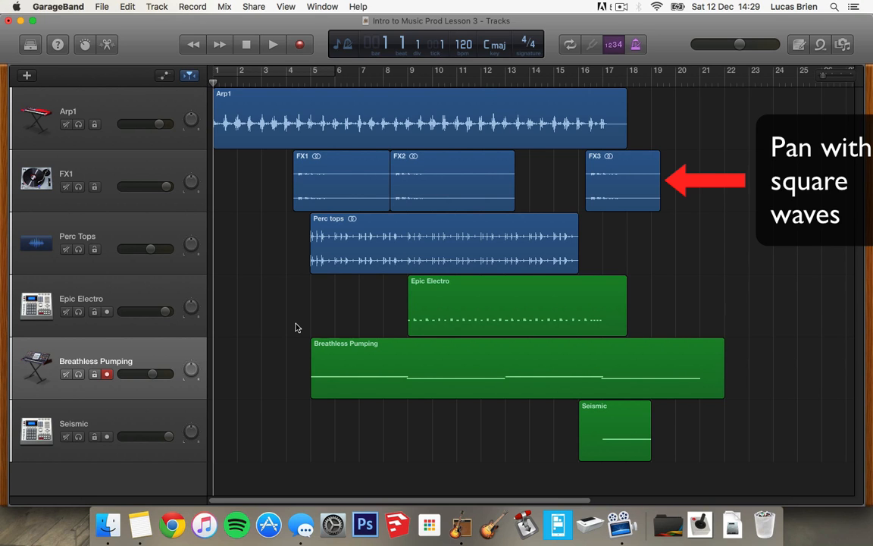
click(726, 391)
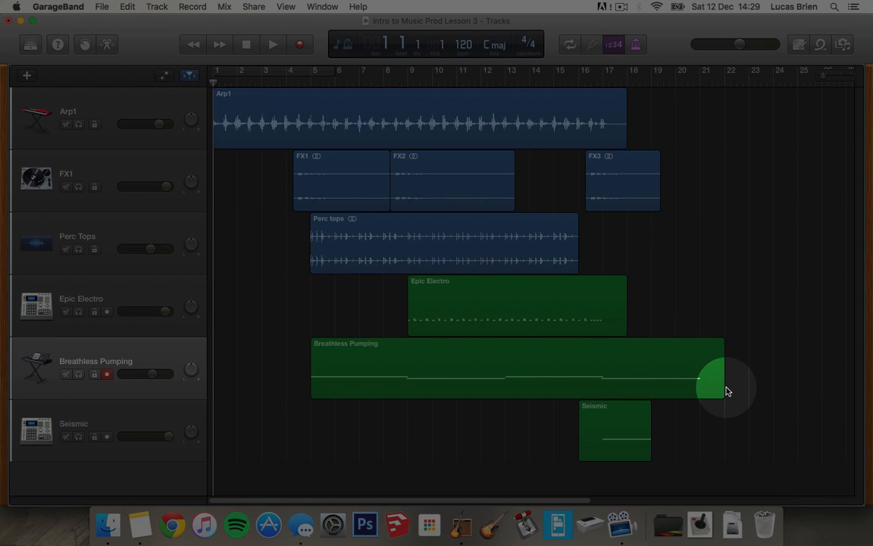
- Show automation on the tracks and choose Volume as the automated parameter for the Arp1 track
click(167, 77)
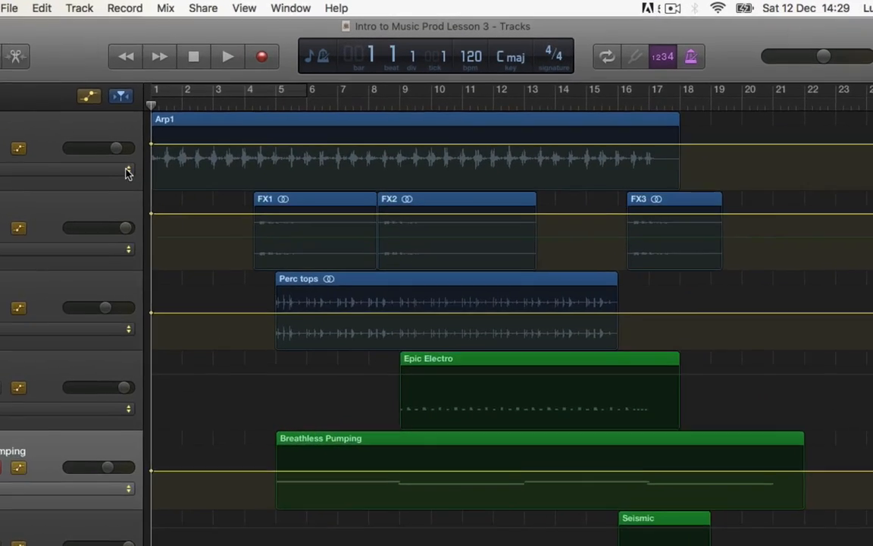
click(193, 134)
scroll(88, 194, up, 3)
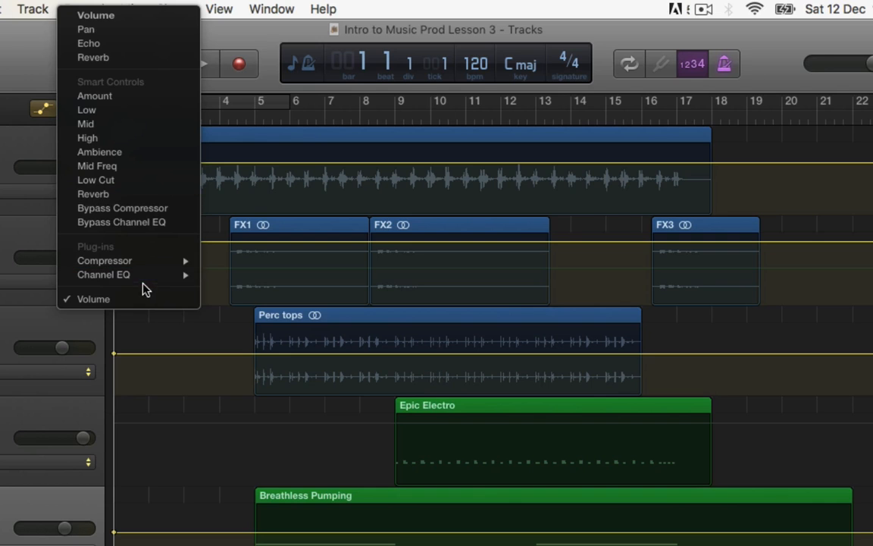
click(173, 16)
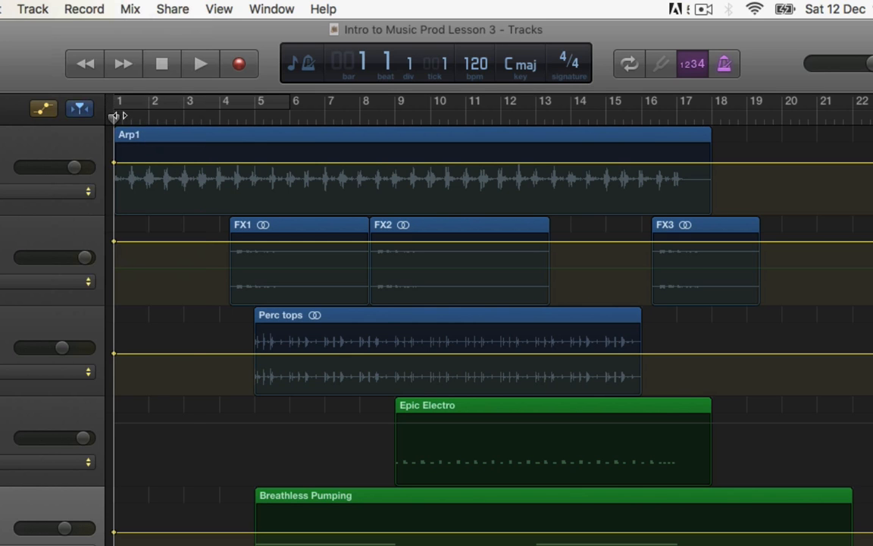
- Create a volume fade-in on the Arp1 track, rising from a low point at bar 1 to the existing level at bar 4
drag(114, 117, 217, 119)
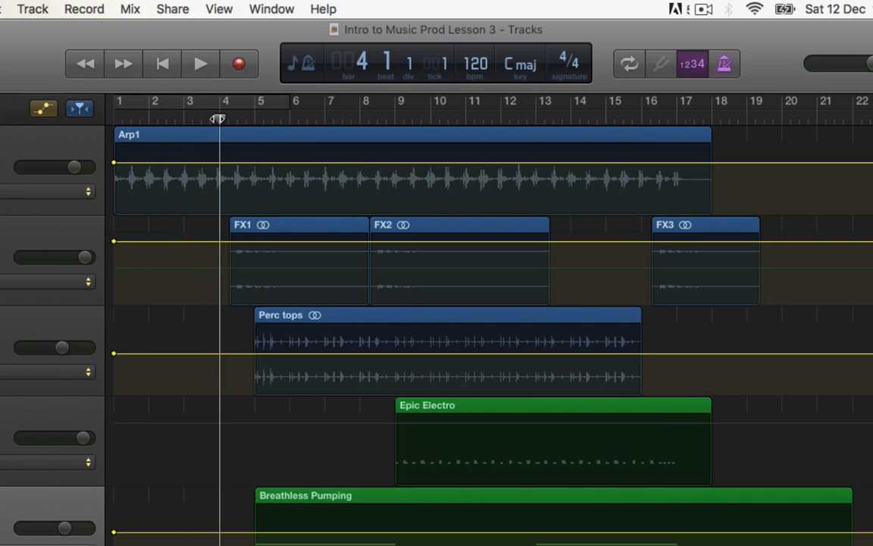
click(218, 163)
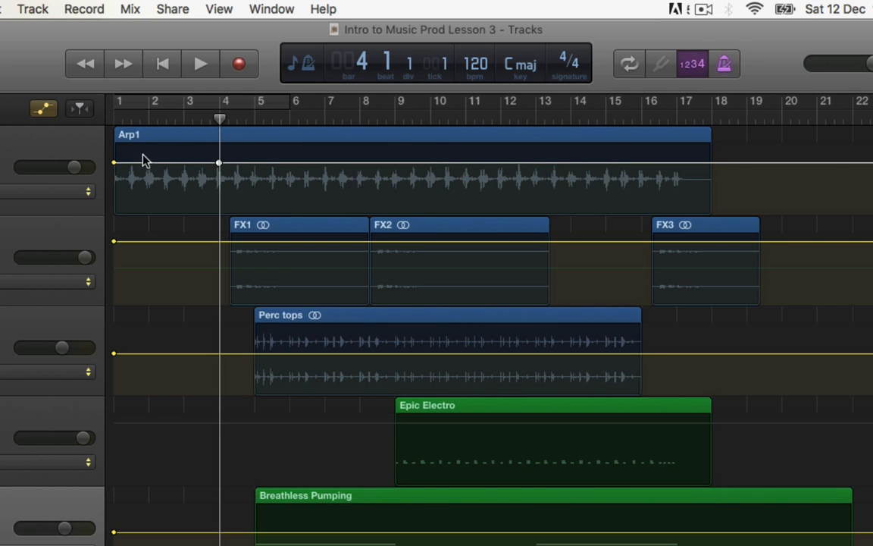
click(114, 163)
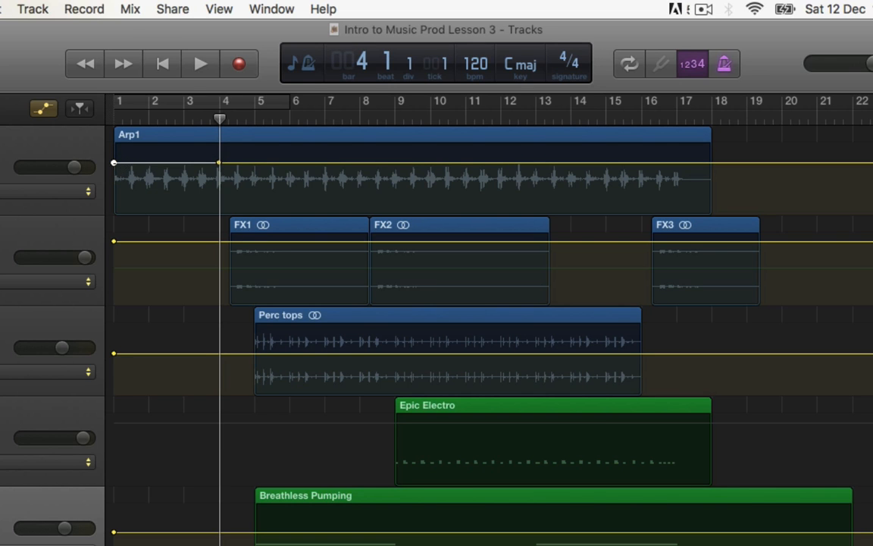
drag(114, 163, 115, 203)
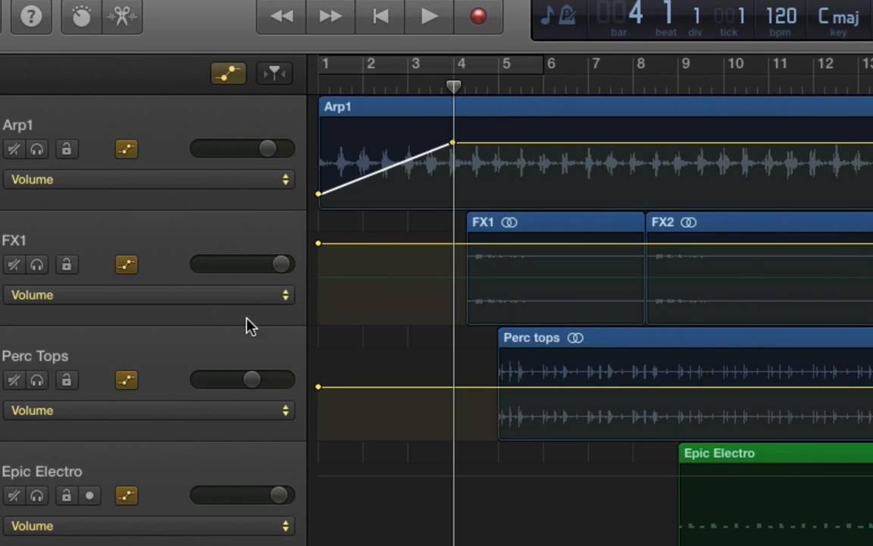
- Switch the FX1 track's automation to Pan and shape a high-then-low square wave over the start of the FX1 region, ending at centre
click(88, 281)
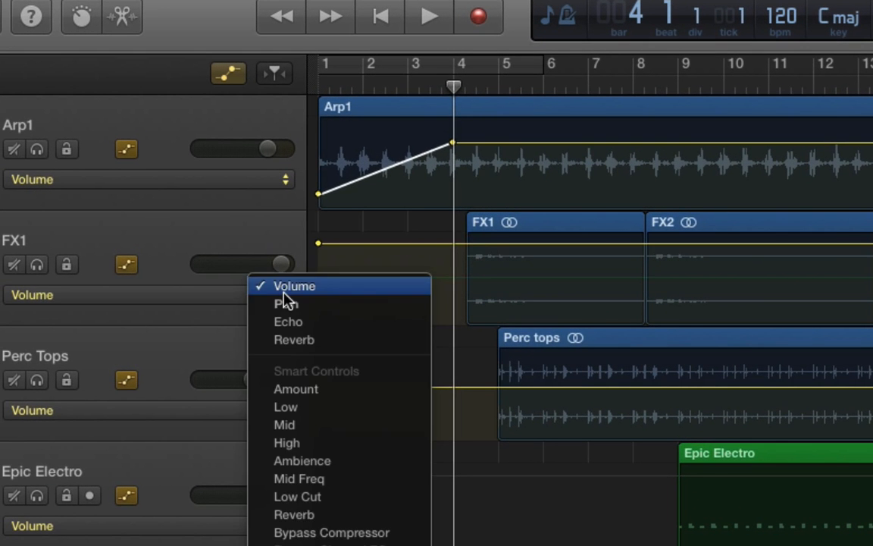
click(89, 286)
click(468, 279)
click(493, 279)
click(511, 279)
click(530, 279)
click(548, 279)
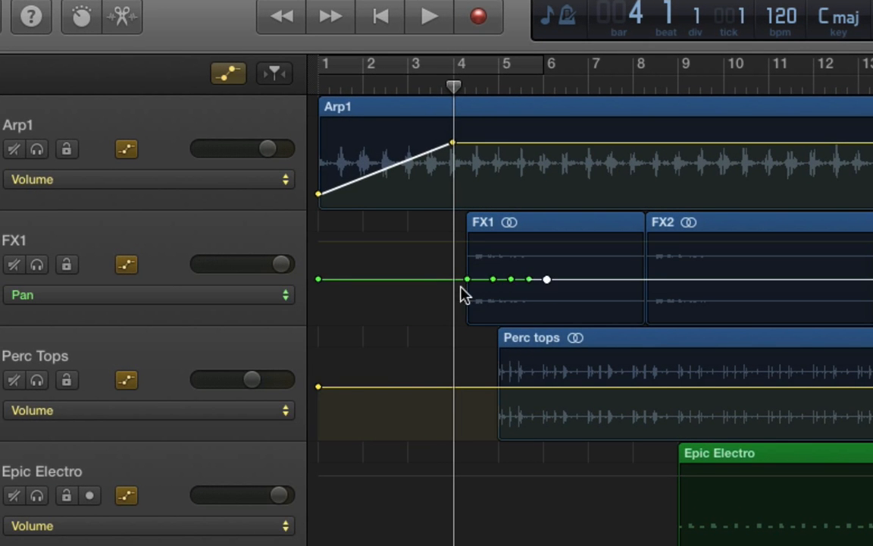
drag(468, 279, 493, 237)
drag(511, 279, 522, 319)
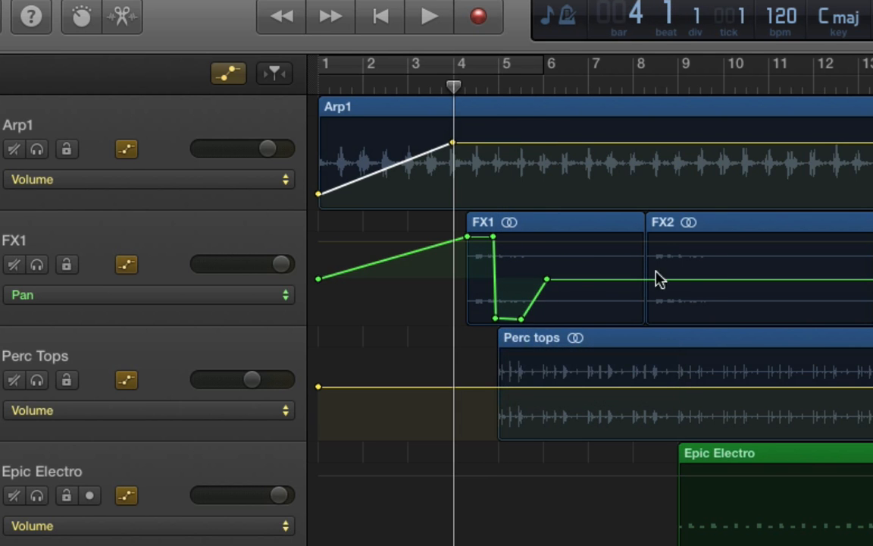
- Shape a low-then-high square pan wave over the start of the FX2 region, returning to centre near bar 10
click(650, 279)
click(667, 279)
click(684, 279)
click(697, 279)
click(720, 279)
drag(650, 279, 649, 319)
drag(667, 279, 685, 237)
drag(697, 279, 703, 238)
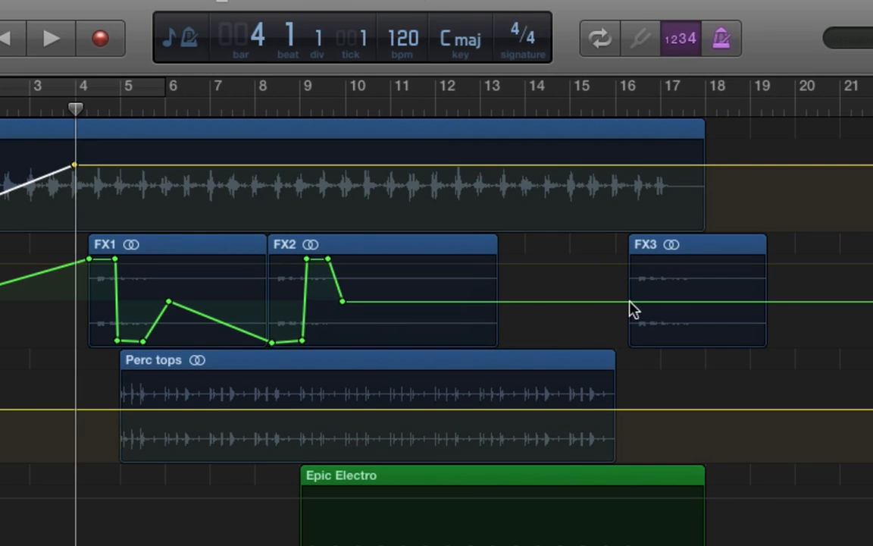
- Shape a low-then-high square pan wave over the FX3 region, returning to centre just before bar 18
click(872, 279)
click(872, 279)
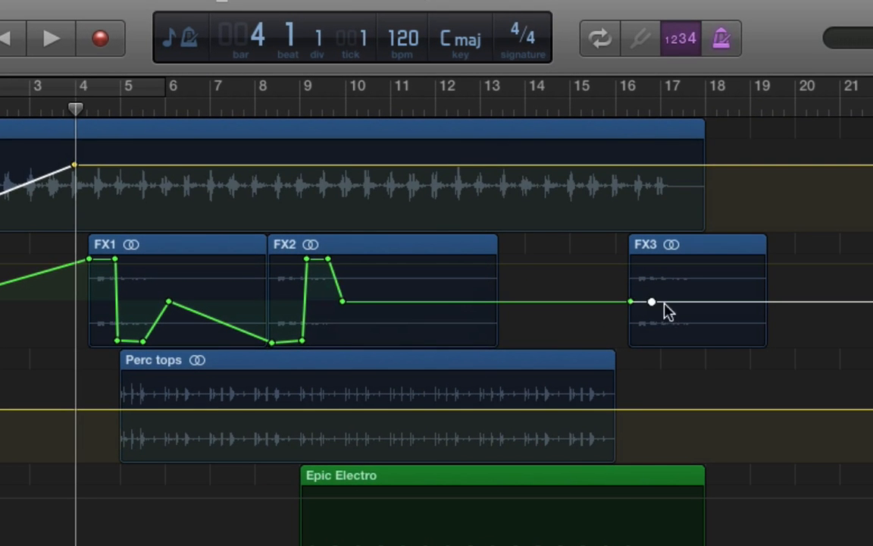
click(872, 279)
click(872, 279)
drag(632, 302, 651, 345)
drag(671, 302, 704, 304)
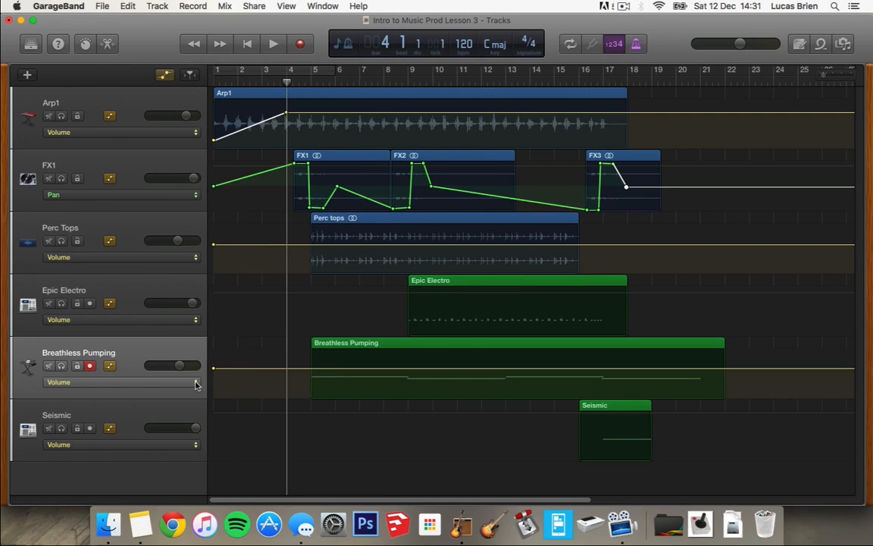
- Automate Phaser: Feedback on the Breathless Pumping track so that it rises from bar 17 to bar 20
click(196, 382)
mouse_move(213, 352)
click(297, 352)
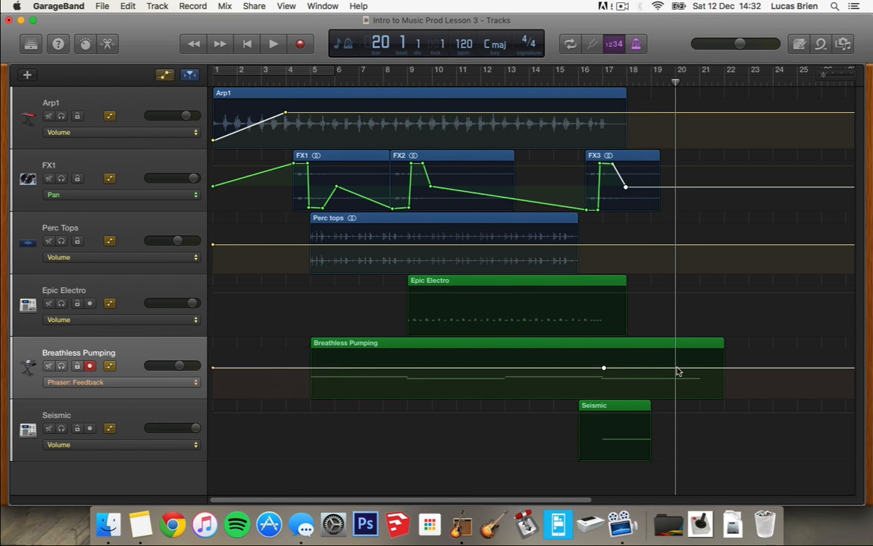
drag(677, 368, 677, 349)
- Move the playhead to bar 17 and automate another Phaser parameter on Breathless Pumping to rise from a low level there
click(604, 80)
click(188, 384)
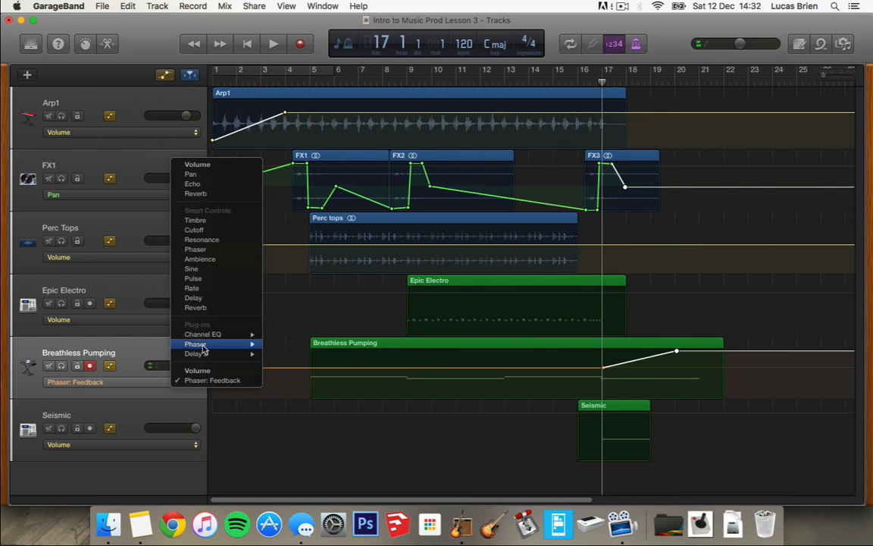
mouse_move(206, 343)
click(293, 365)
drag(656, 394, 655, 348)
- Switch Breathless Pumping's automation back to Volume and create a fade-out from bar 17 to about bar 24
click(188, 382)
click(205, 365)
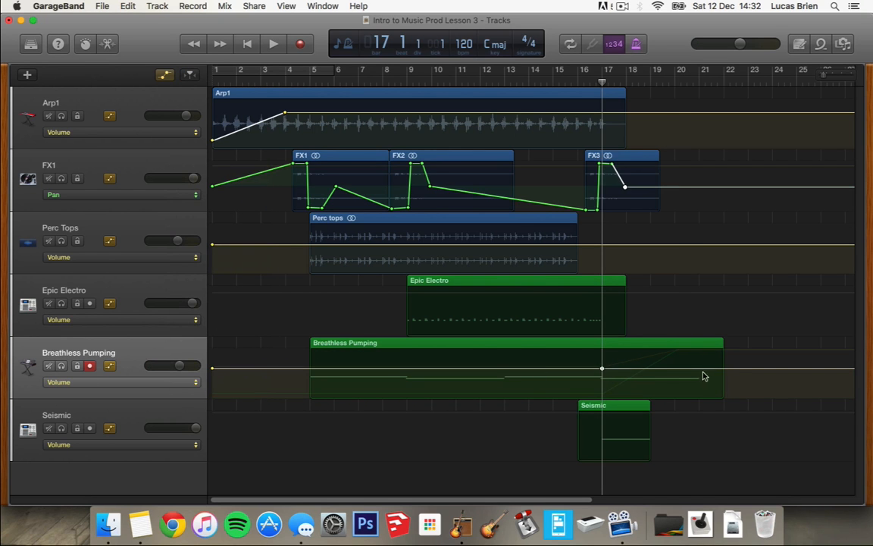
drag(775, 373, 774, 397)
- Return the playhead to the beginning and play the song with its automation
click(245, 46)
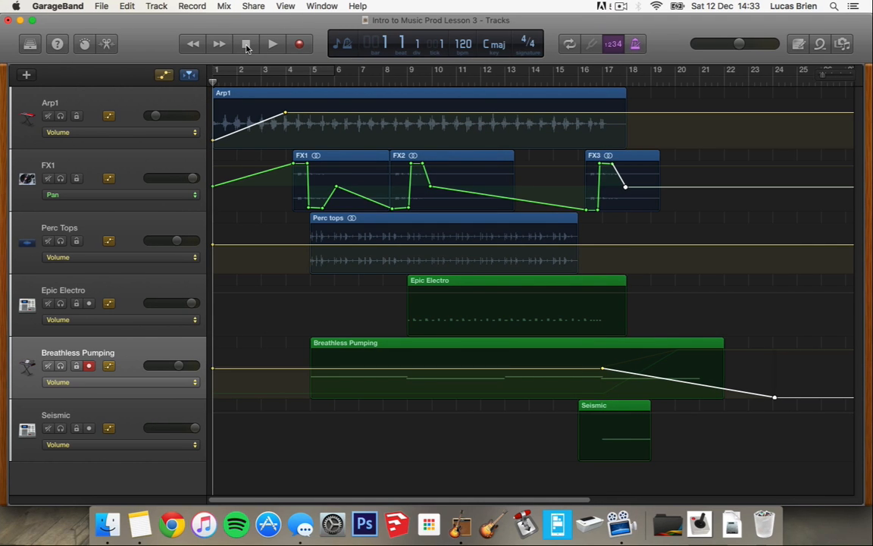
click(271, 43)
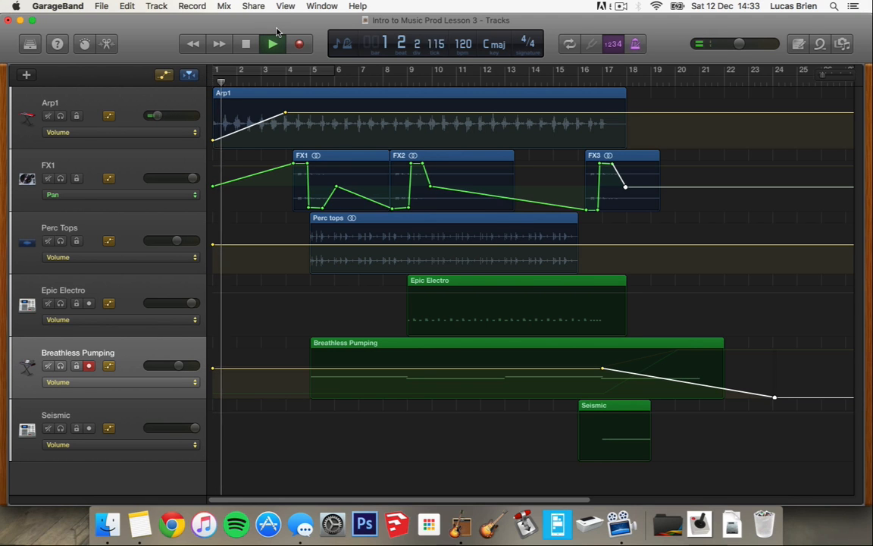